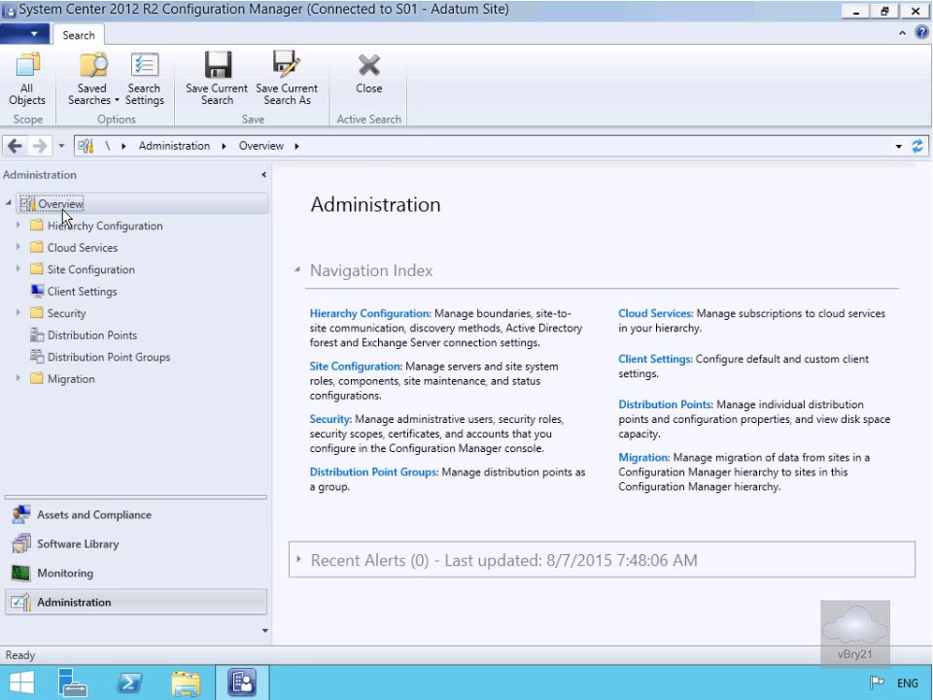
- Set Software Metering to Yes in the Default Client Settings properties, collecting every 7 days
left_click(89, 295)
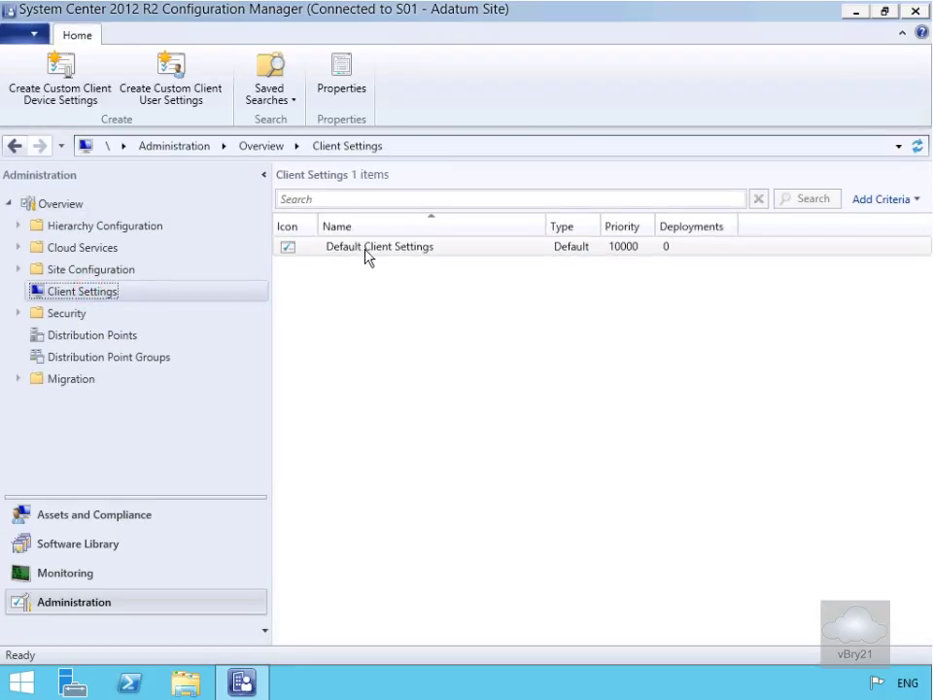
right_click(365, 250)
left_click(408, 269)
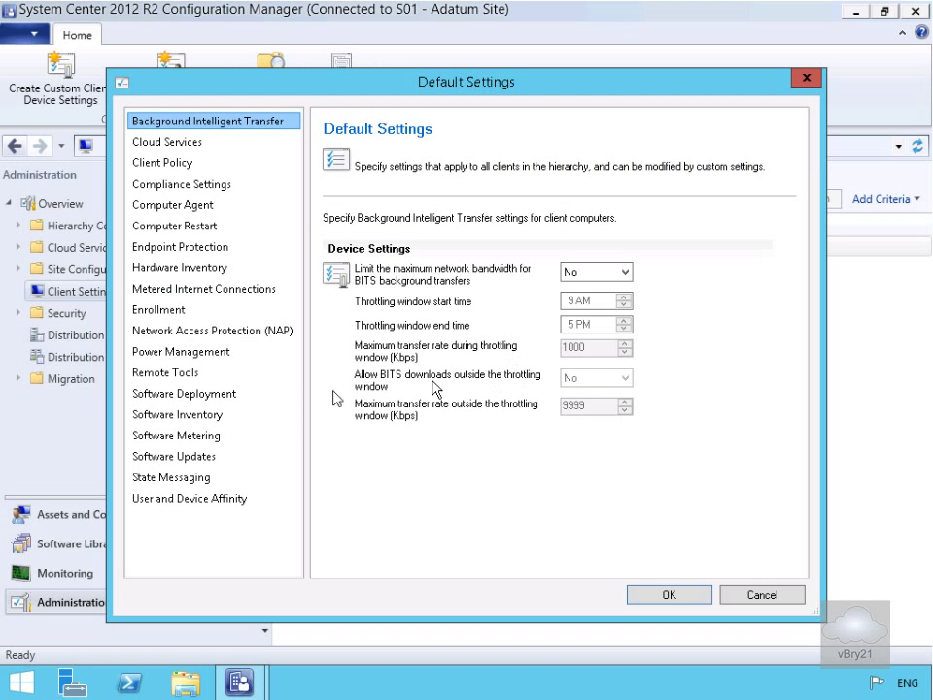
left_click(214, 435)
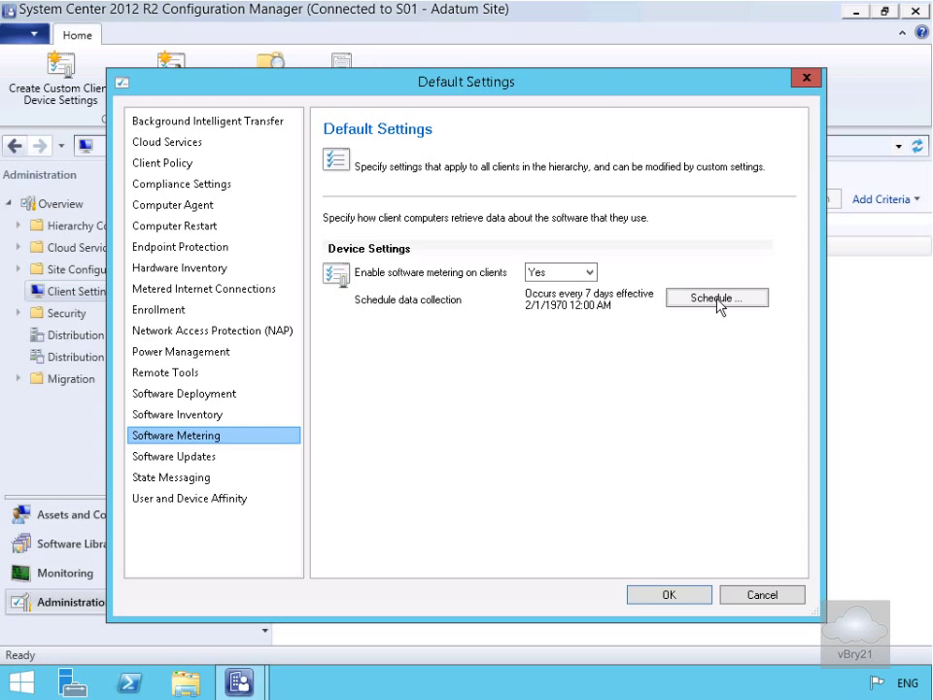
left_click(694, 597)
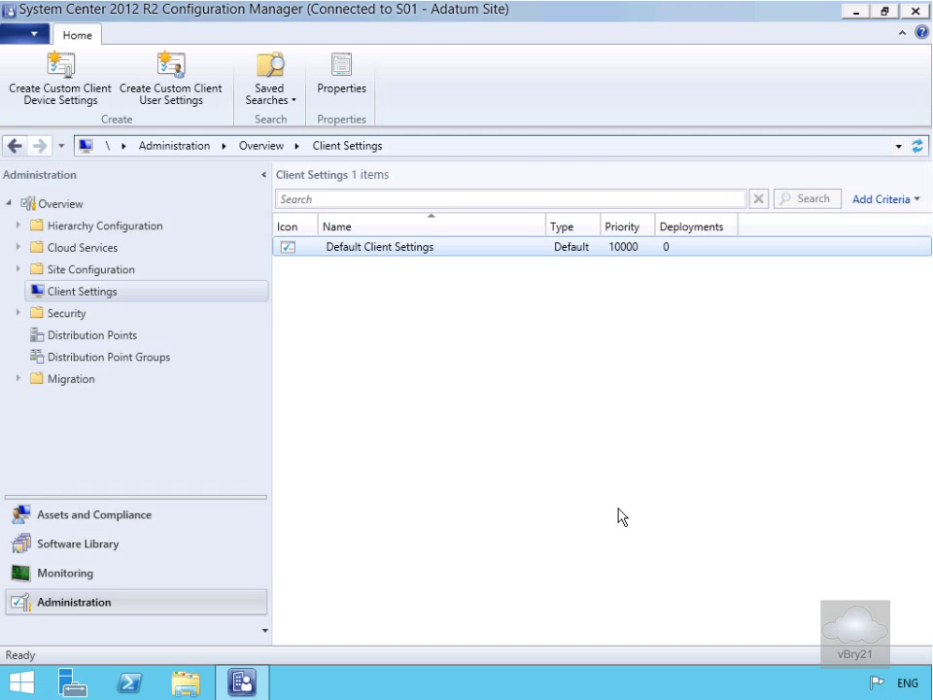
- Show the Software Metering node under Assets and Compliance and scroll through its 31 disabled rules
left_click(135, 523)
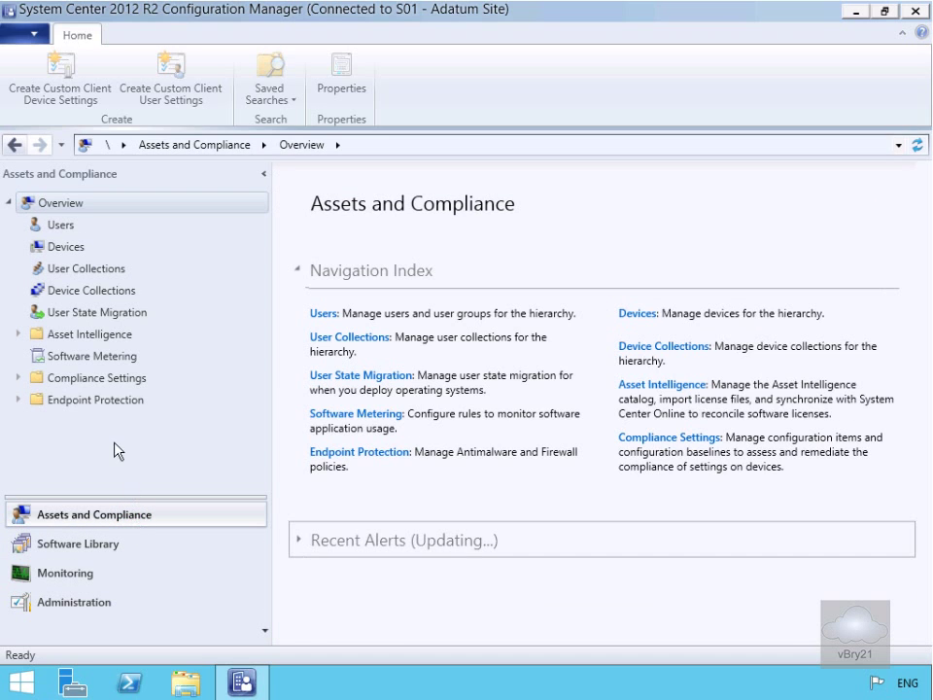
left_click(89, 359)
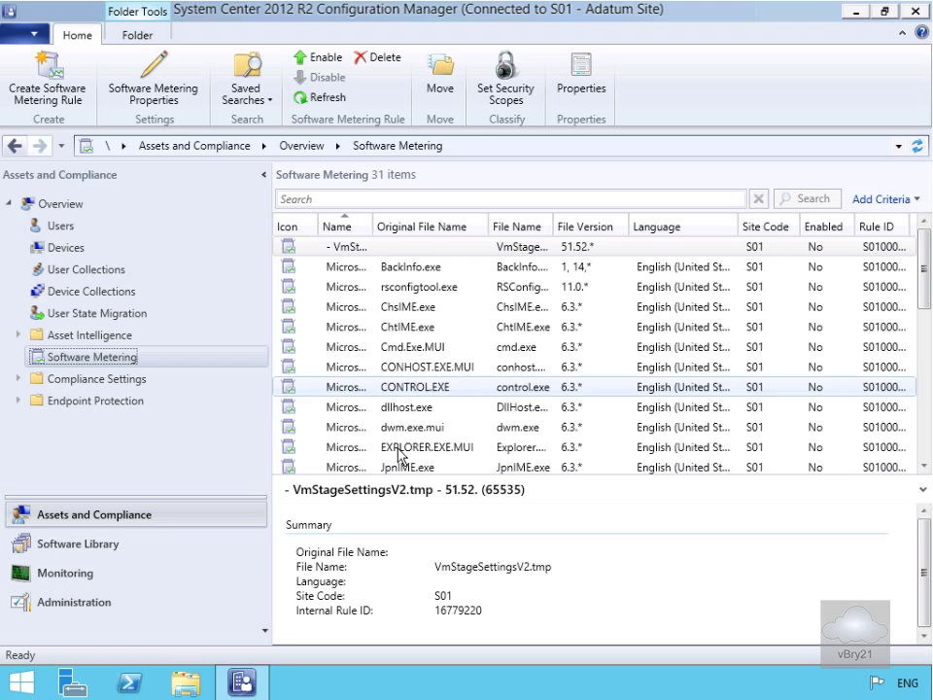
scroll(583, 428, "down", 5)
scroll(668, 426, "down", 2)
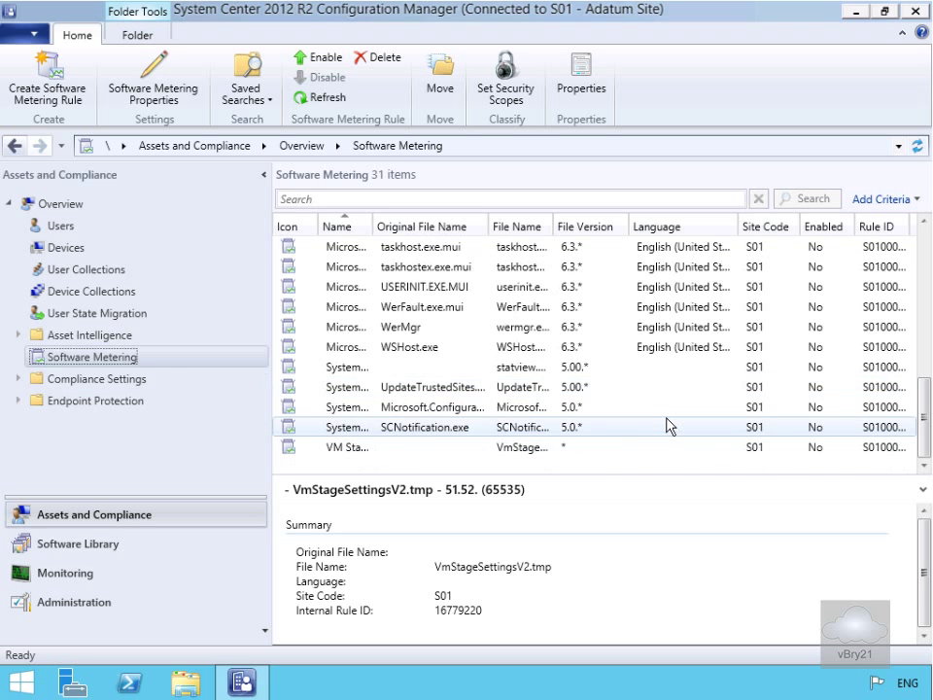
scroll(669, 426, "up", 7)
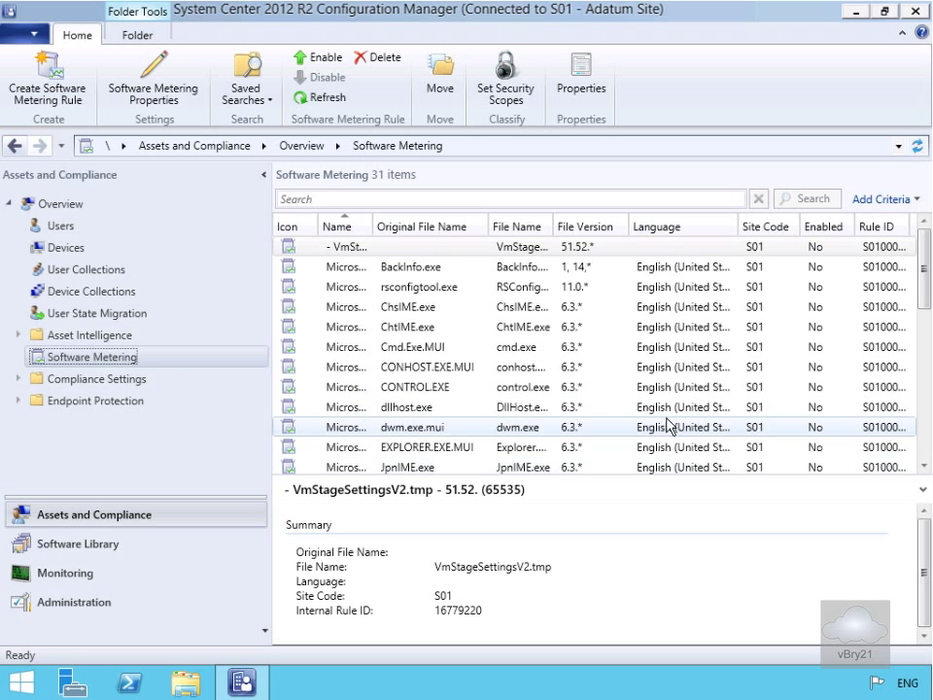
right_click(133, 363)
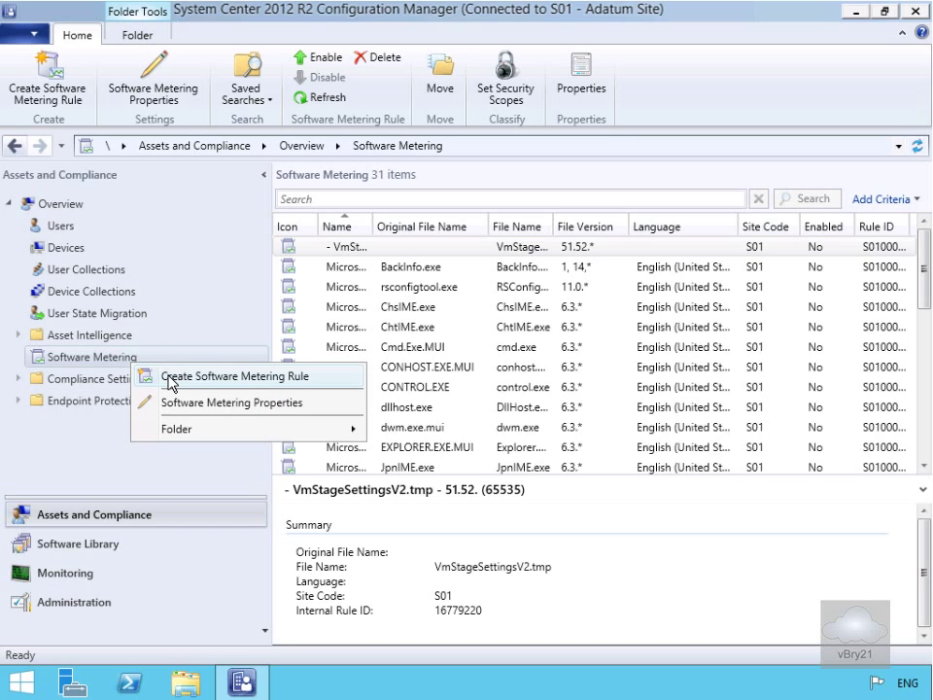
- Create the enabled rule CalcRule for calc.exe on site S01, correcting the name from ClacRule
left_click(169, 381)
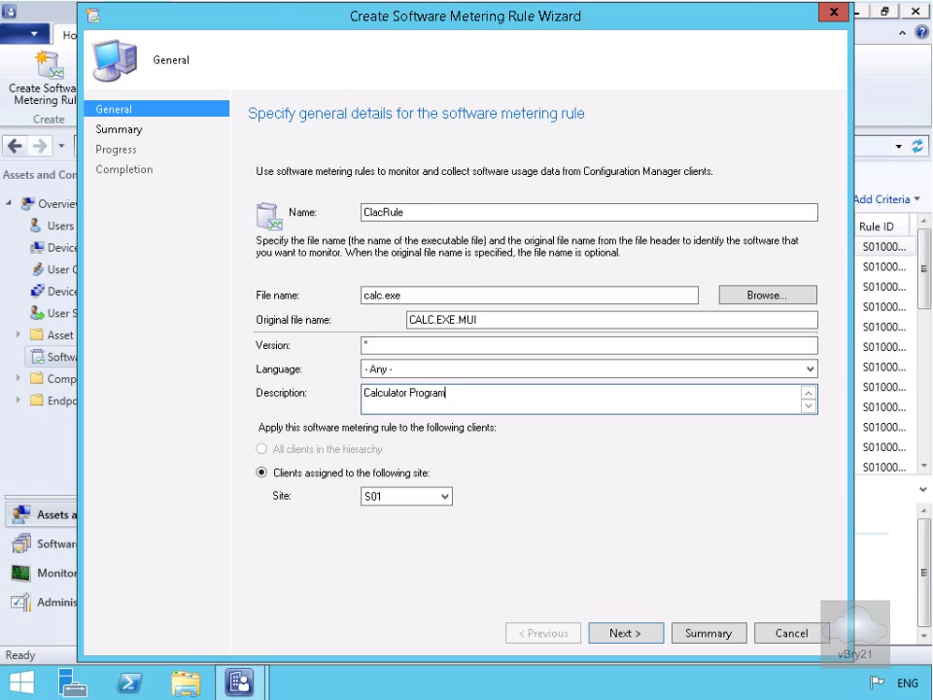
left_click(373, 213)
key("BackSpace")
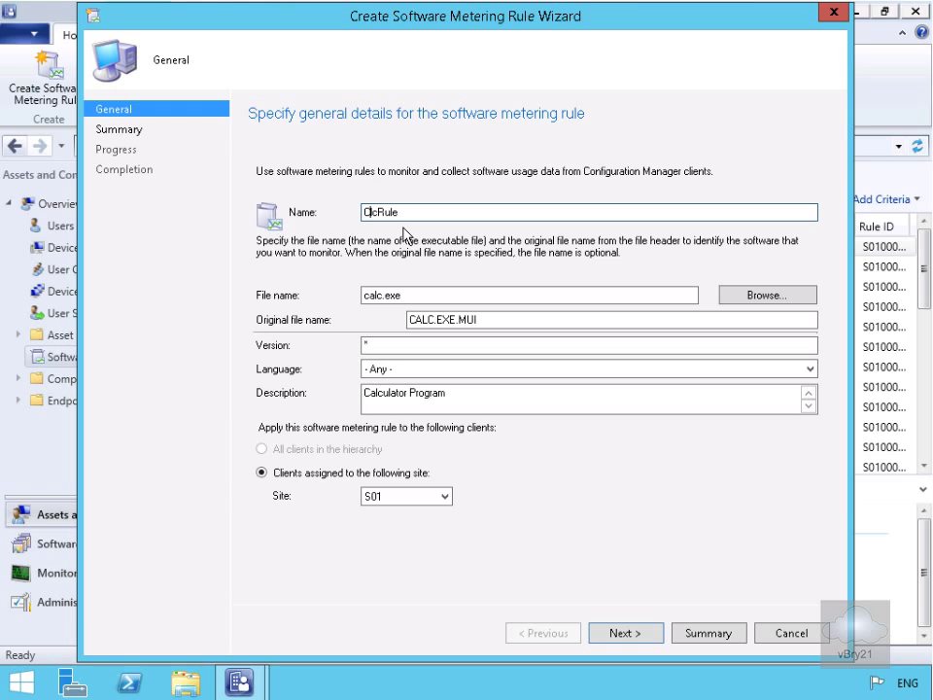
type("a")
left_click(366, 394)
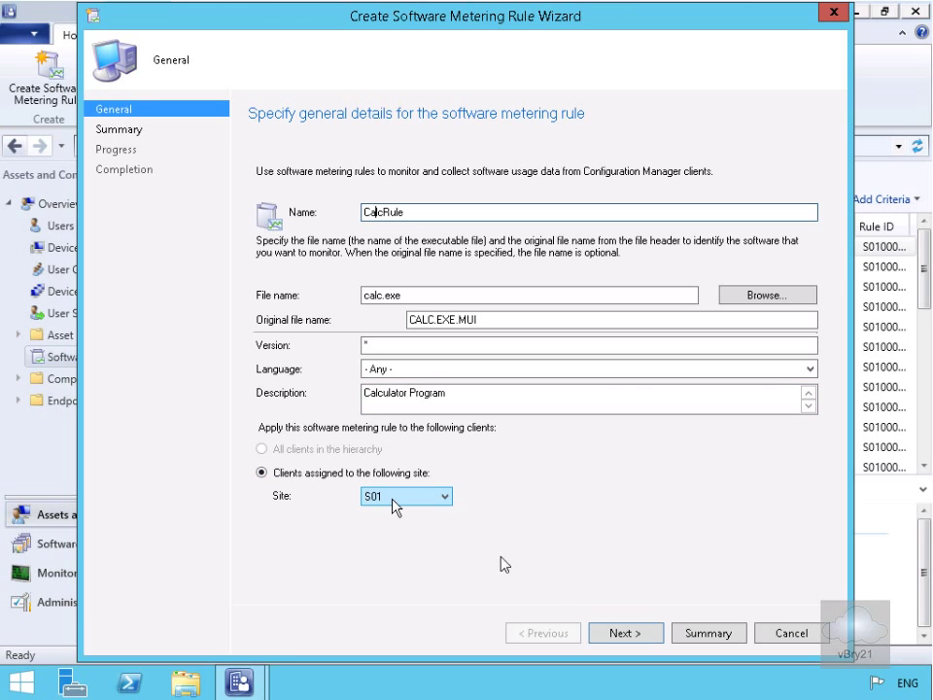
left_click(625, 633)
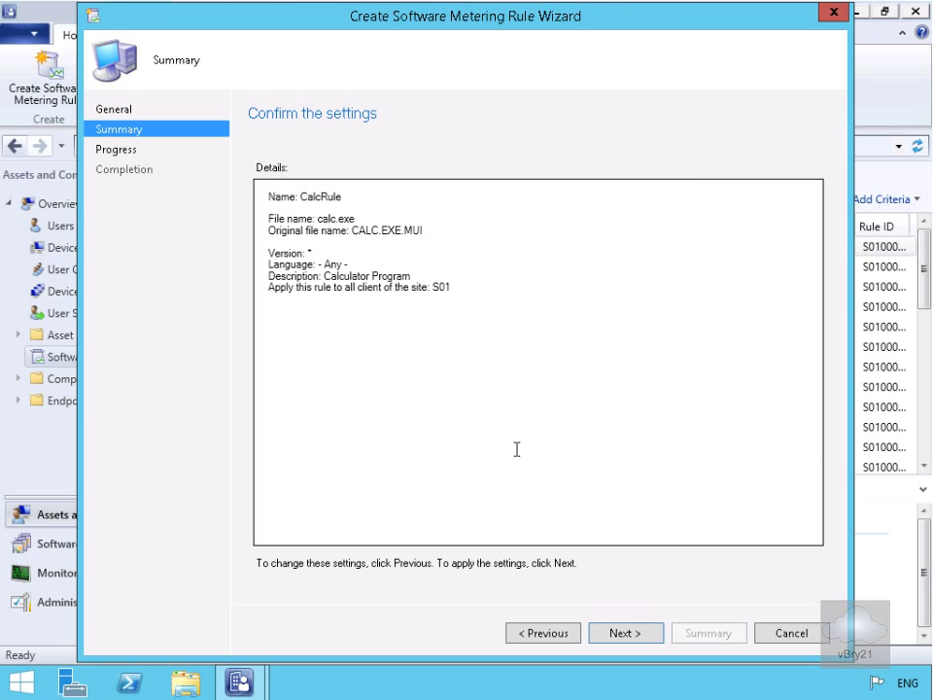
left_click(613, 637)
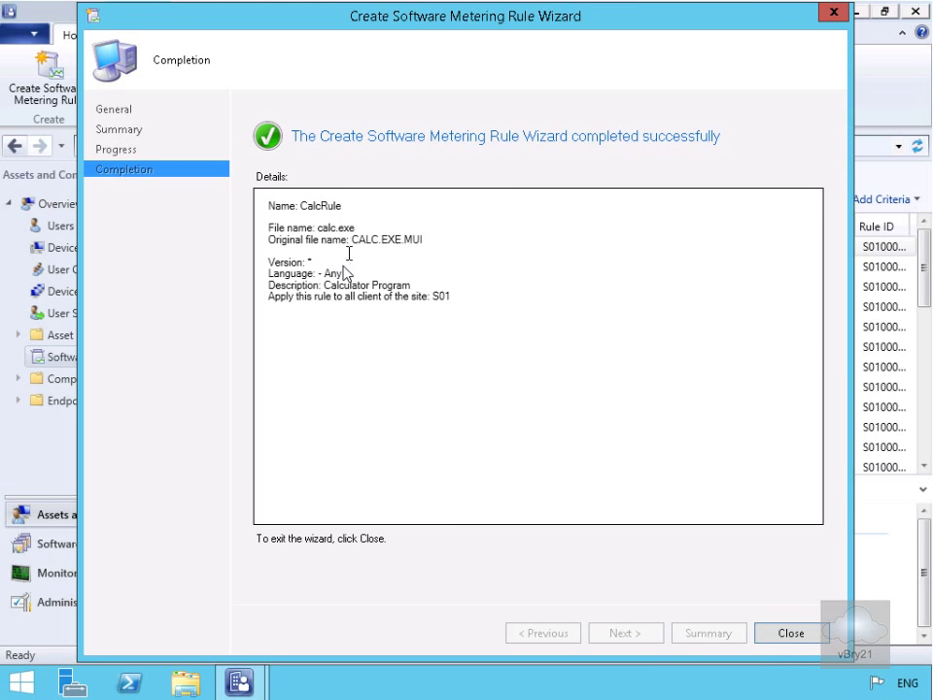
left_click(785, 634)
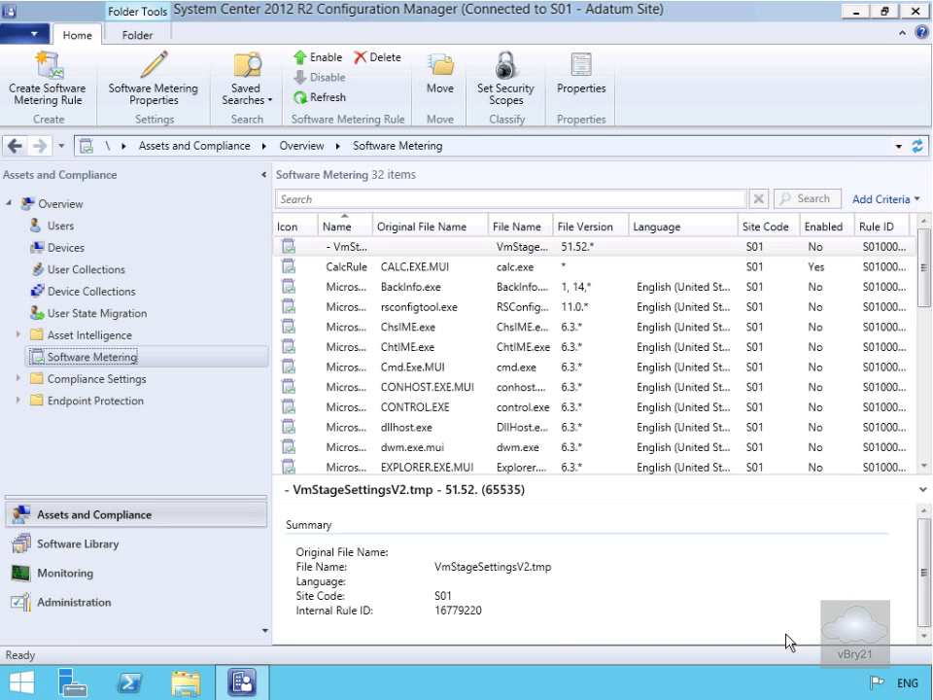
- Set the Software Metering Properties to a 5 percent usage threshold and a 25-rule limit
right_click(61, 359)
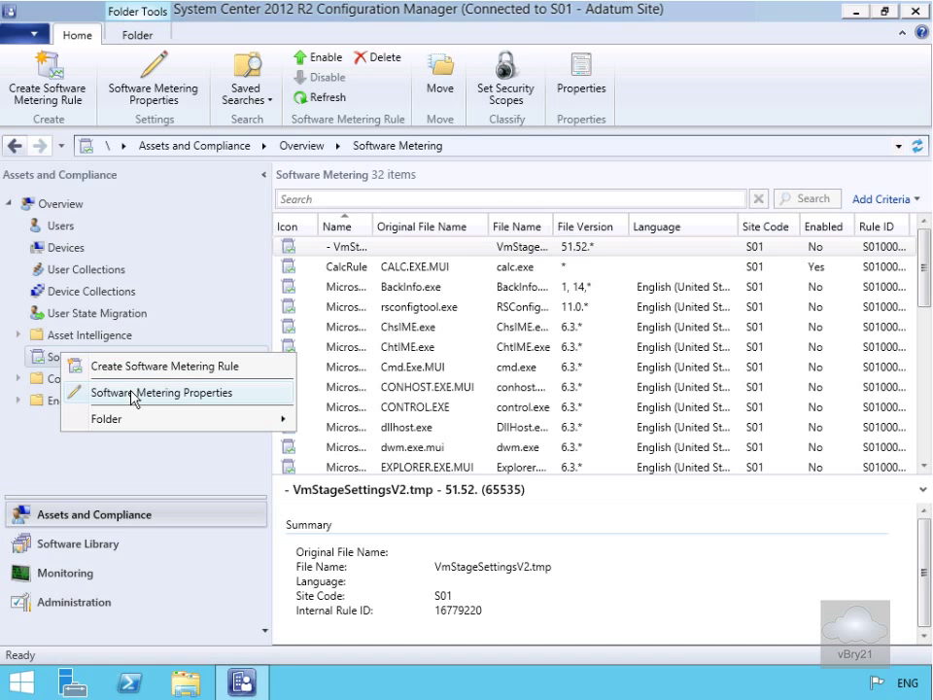
left_click(132, 395)
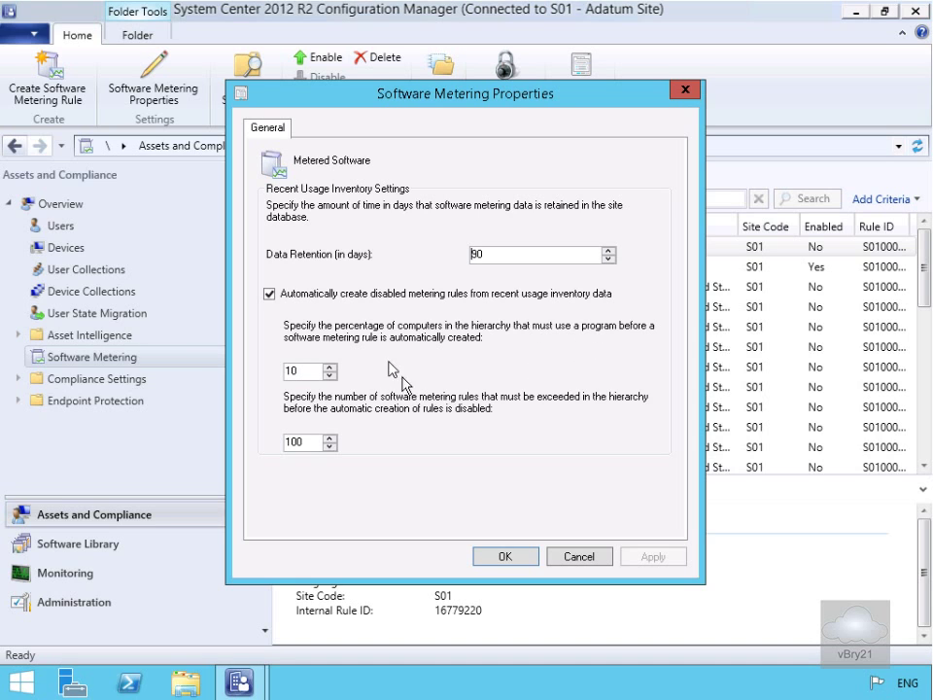
double_click(304, 370)
type("5")
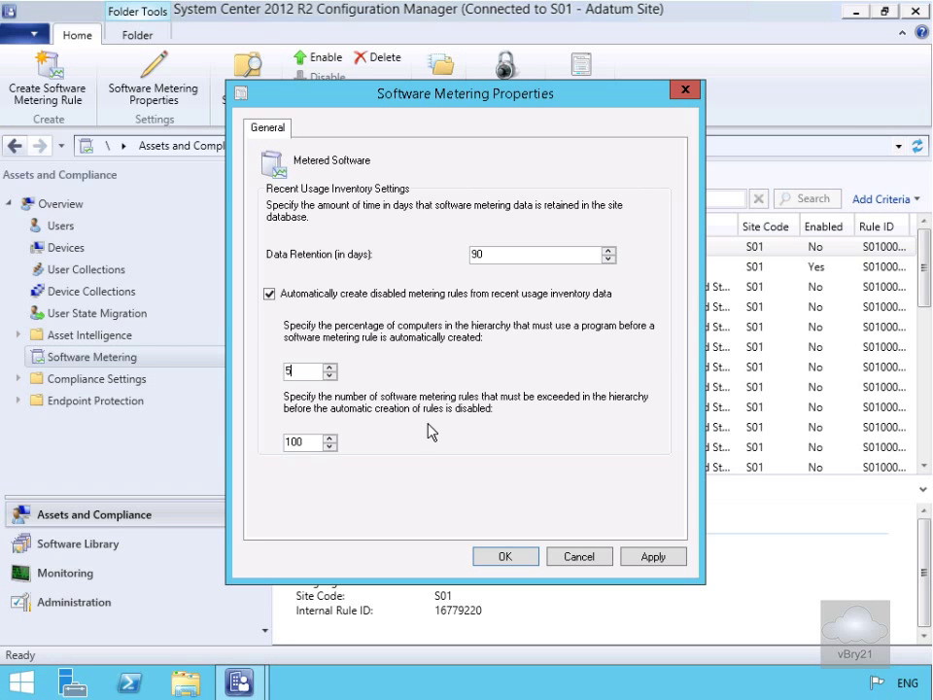
left_click(301, 444)
left_click_drag(301, 444, 282, 445)
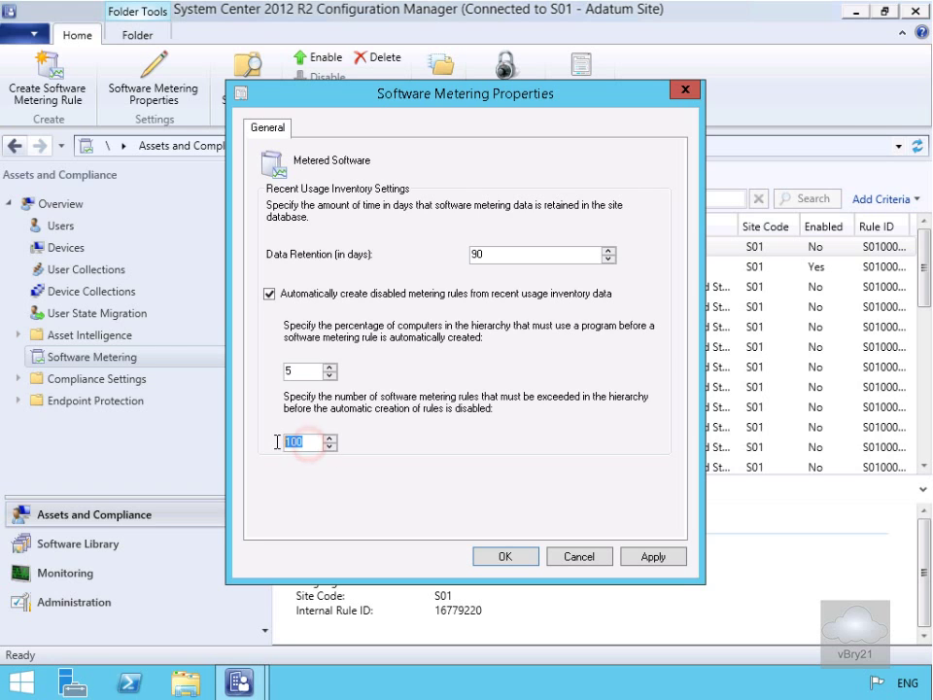
type("25")
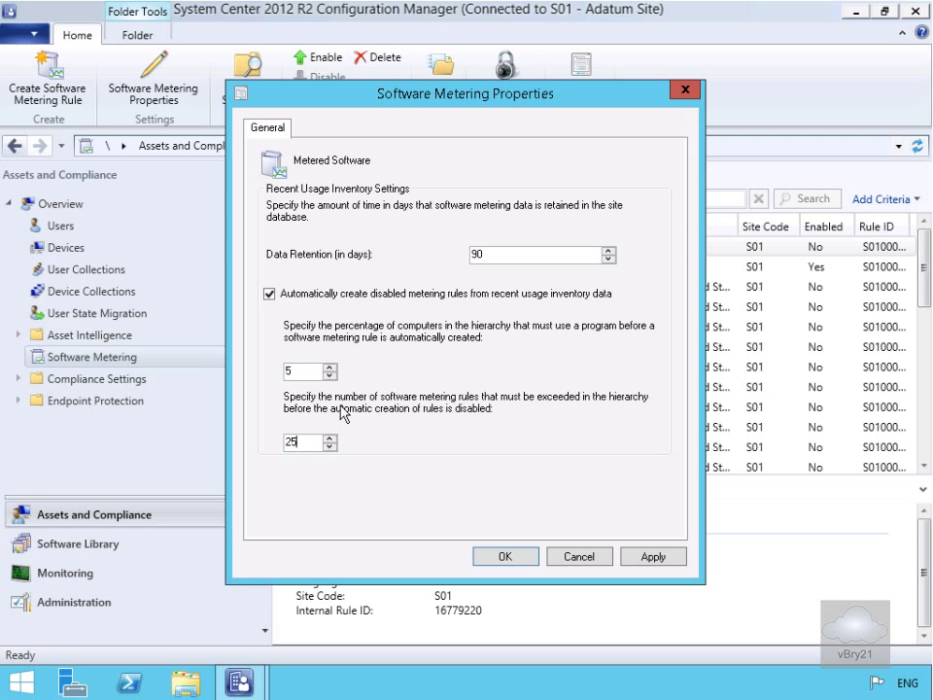
left_click(524, 558)
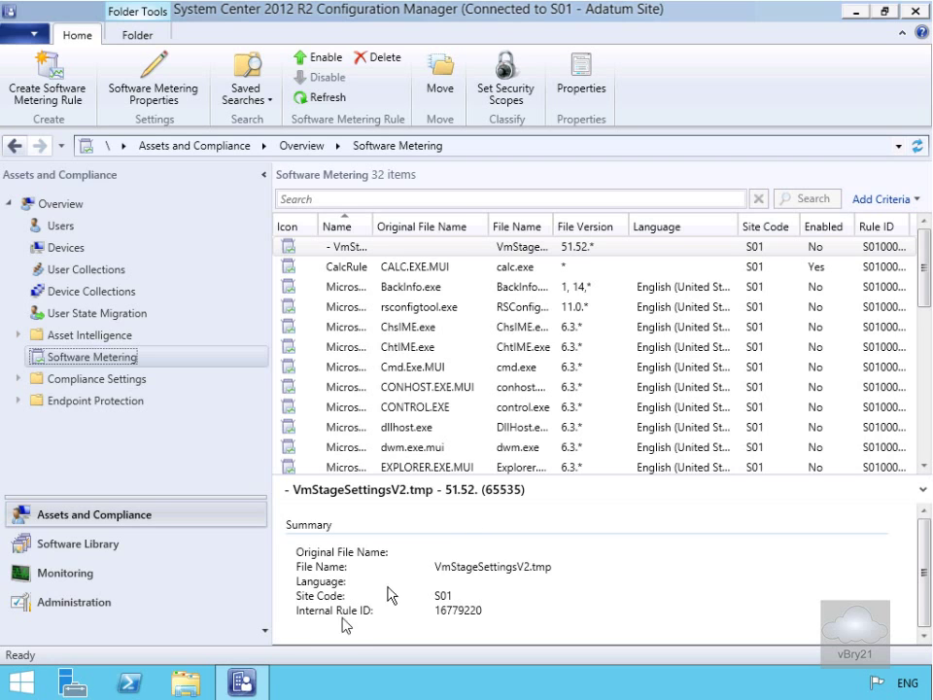
- Go to Monitoring > Reporting > Reports and bring the Software Metering folder into view
left_click(69, 577)
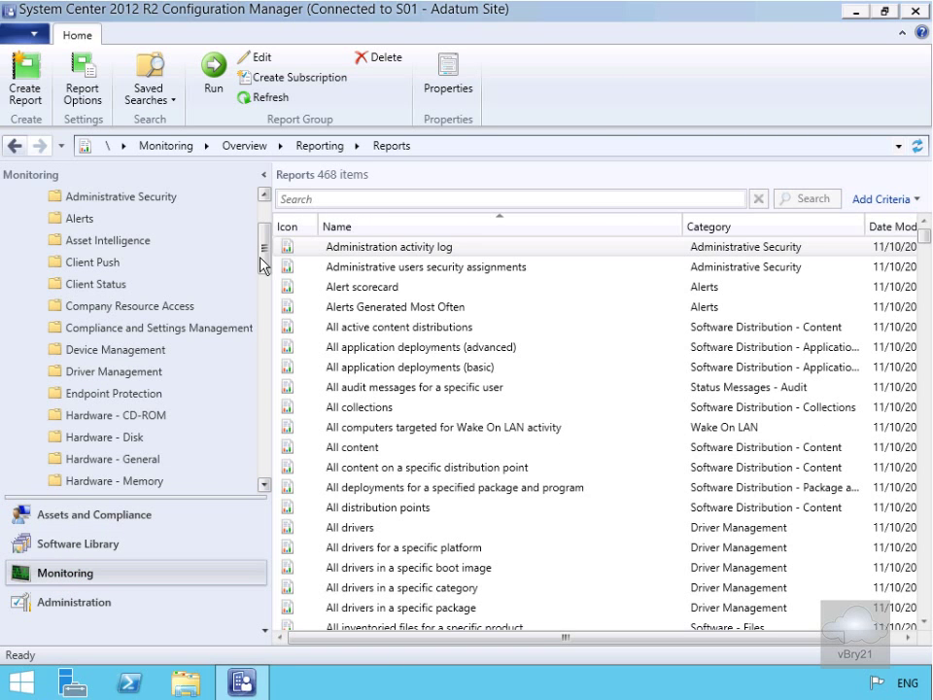
left_click_drag(263, 251, 266, 206)
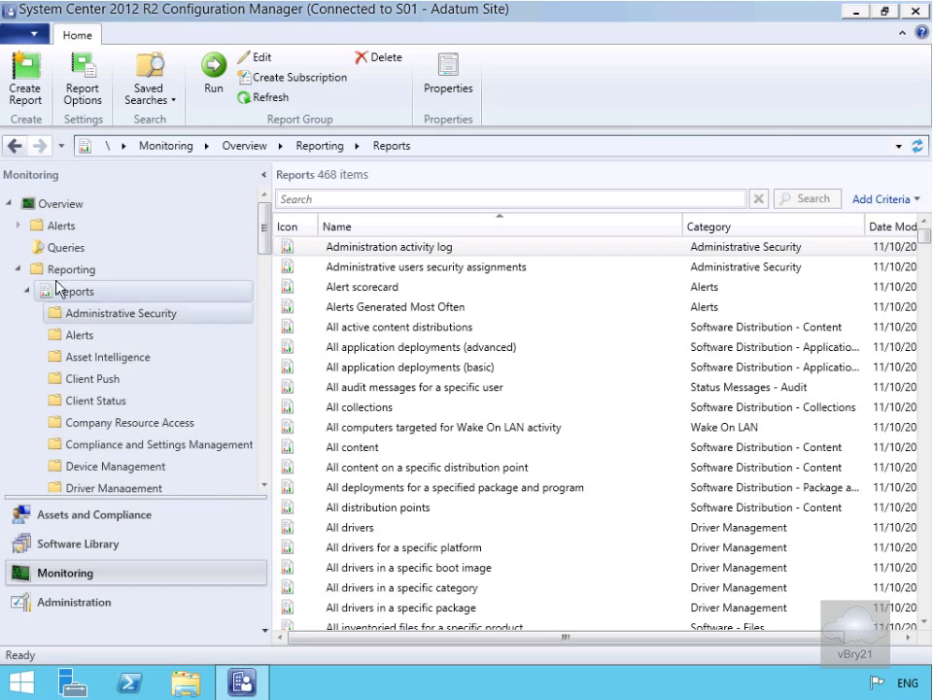
left_click_drag(264, 485, 266, 485)
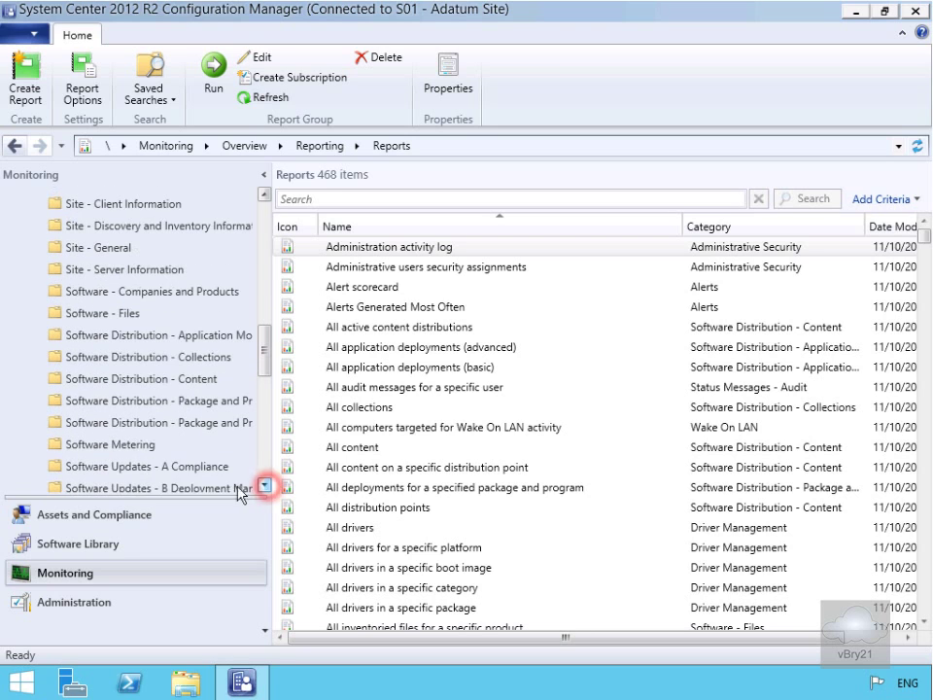
- Select the Software Metering reports folder and pick one of its 13 metering reports
left_click(55, 445)
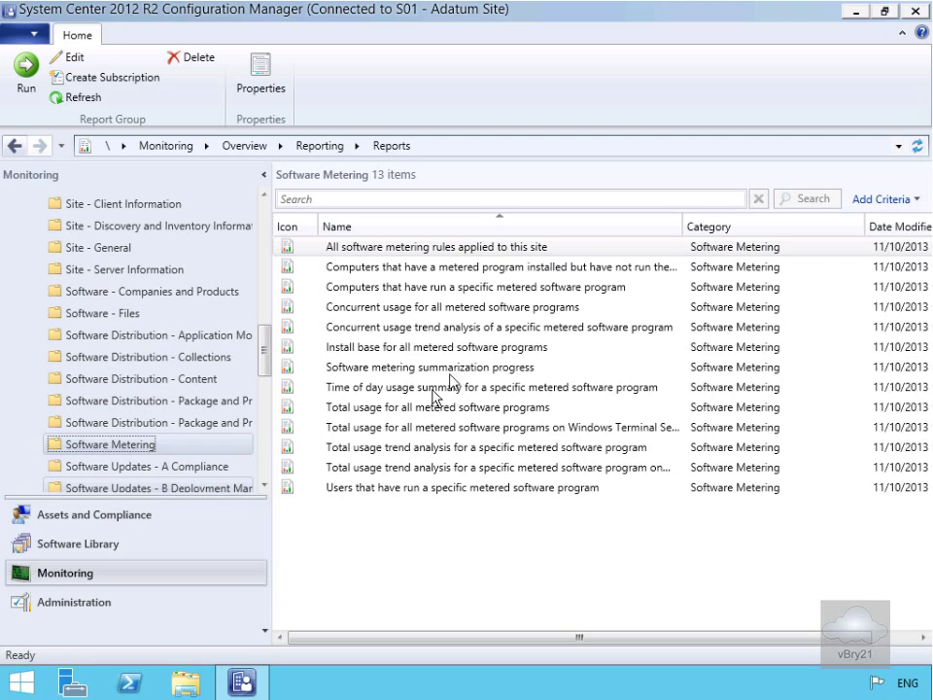
left_click(447, 267)
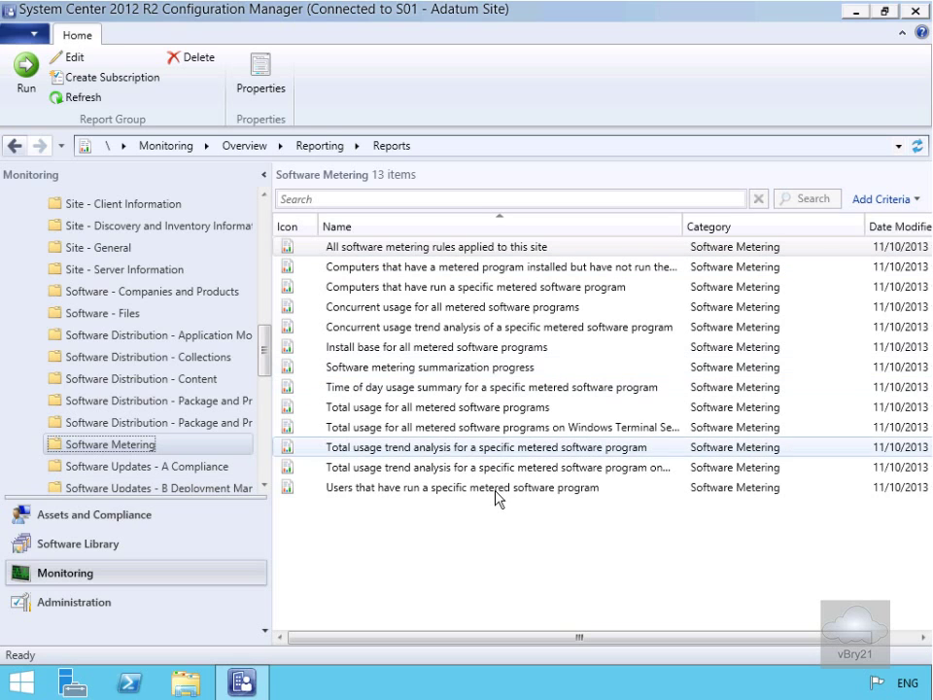